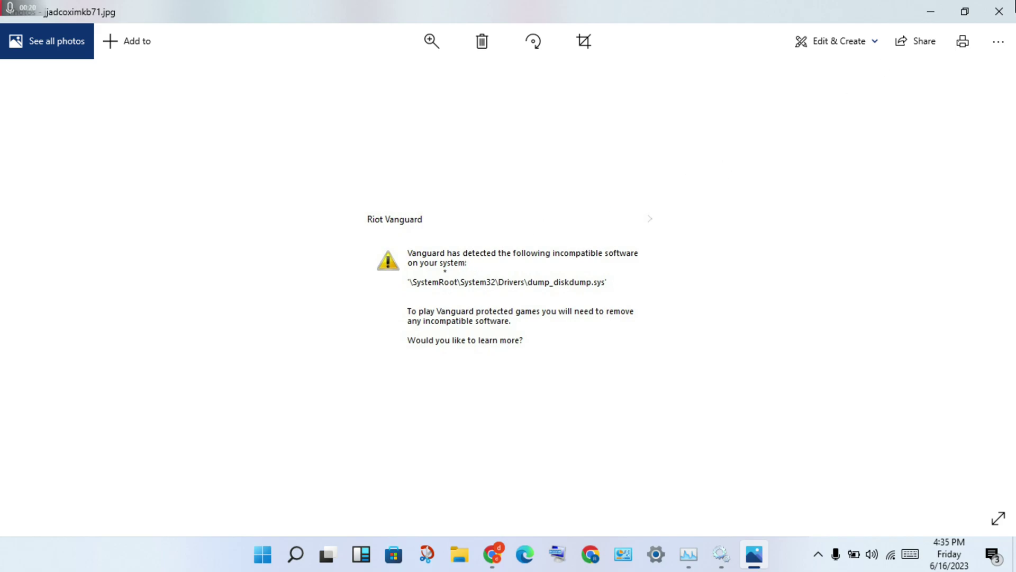
Close the Photos window showing the Riot Vanguard incompatible-software error screenshot
{"action": "left_click", "coordinate": [999, 13]}
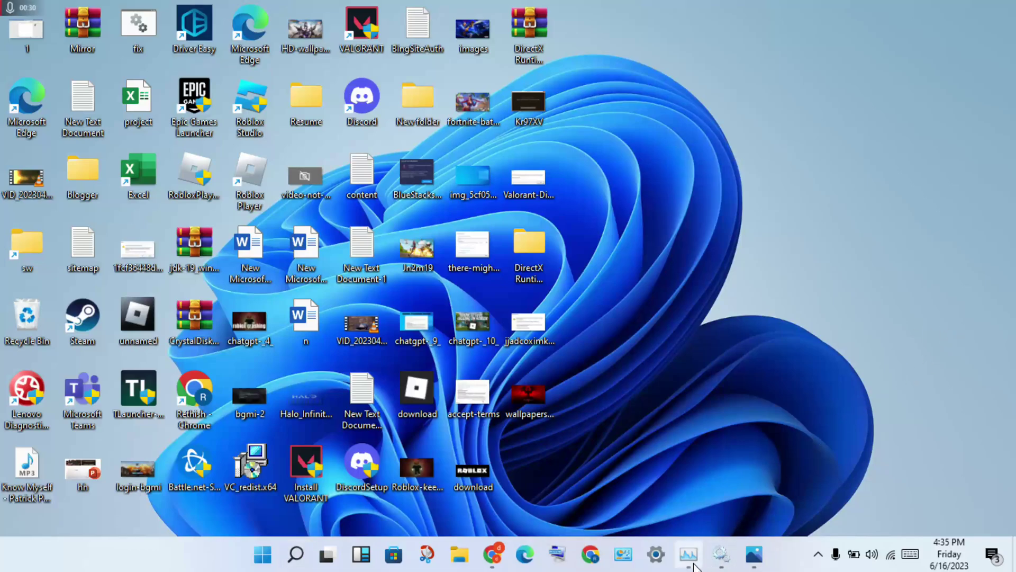
{"action": "left_click", "coordinate": [691, 562]}
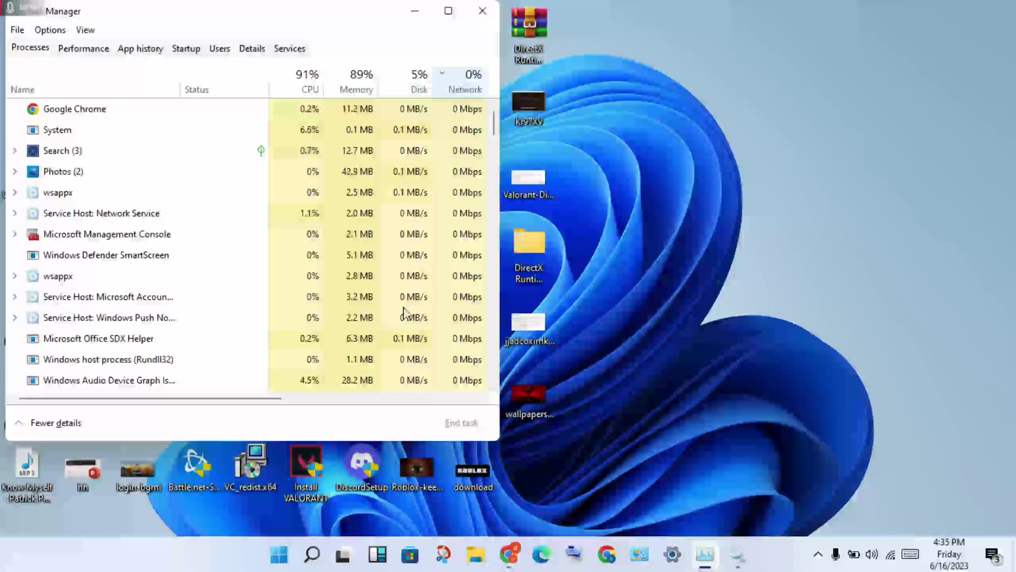
{"action": "scroll", "coordinate": [120, 281], "scroll_direction": "down", "scroll_amount": 10}
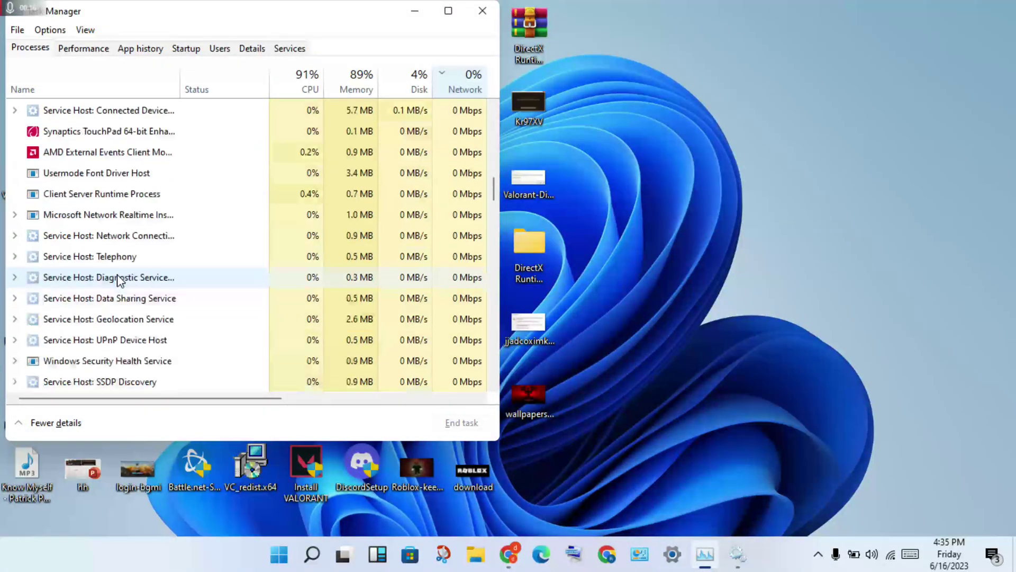
{"action": "scroll", "coordinate": [119, 281], "scroll_direction": "down", "scroll_amount": 10}
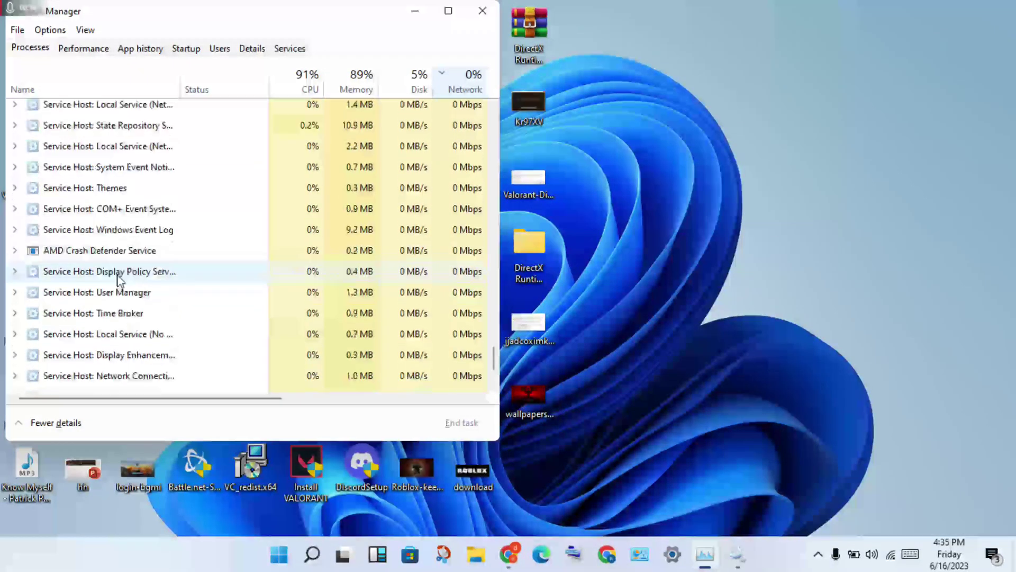
{"action": "scroll", "coordinate": [119, 281], "scroll_direction": "down", "scroll_amount": 2}
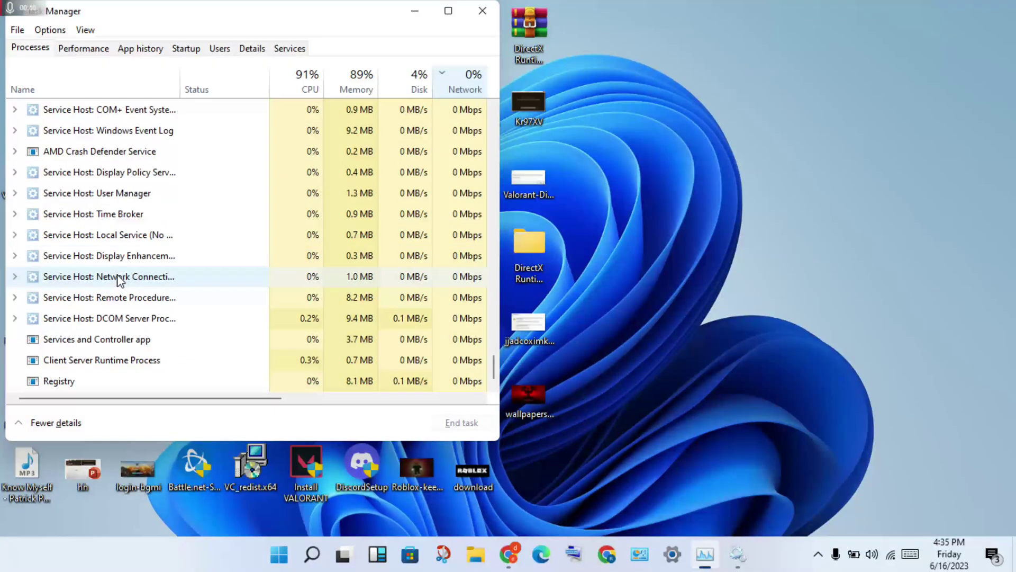
{"action": "scroll", "coordinate": [200, 279], "scroll_direction": "up", "scroll_amount": 10}
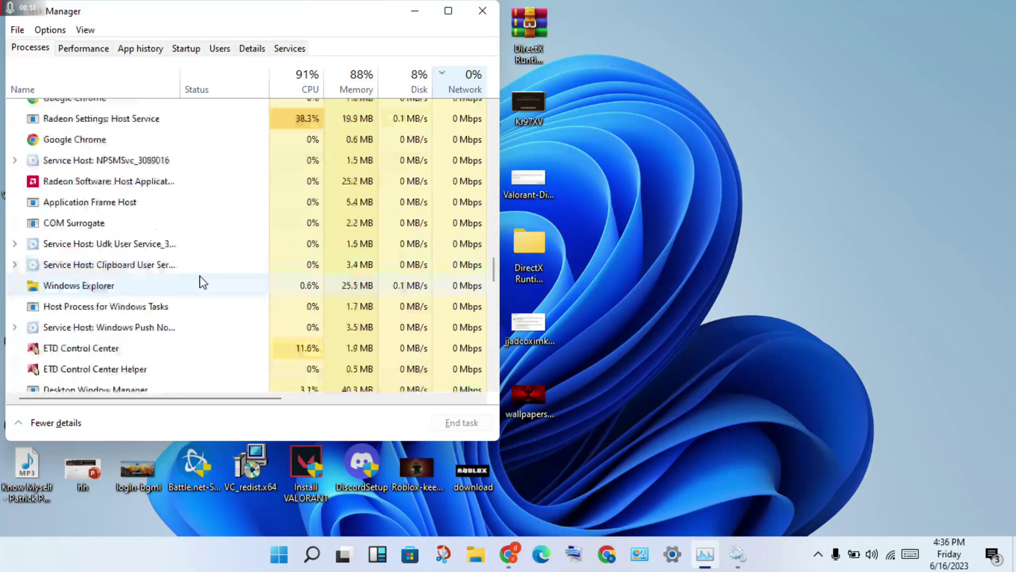
{"action": "scroll", "coordinate": [203, 282], "scroll_direction": "up", "scroll_amount": 5}
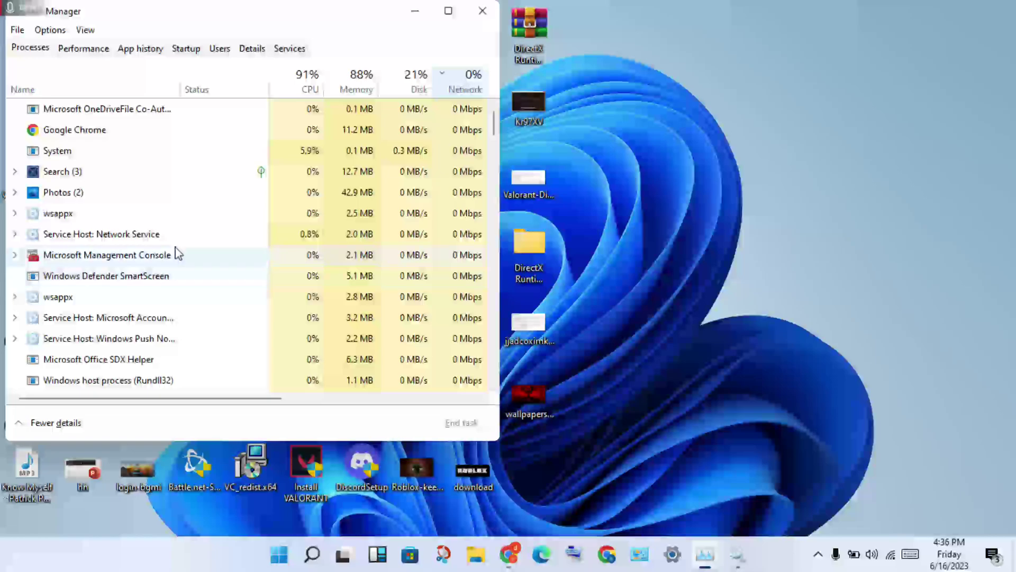
{"action": "left_click", "coordinate": [197, 180]}
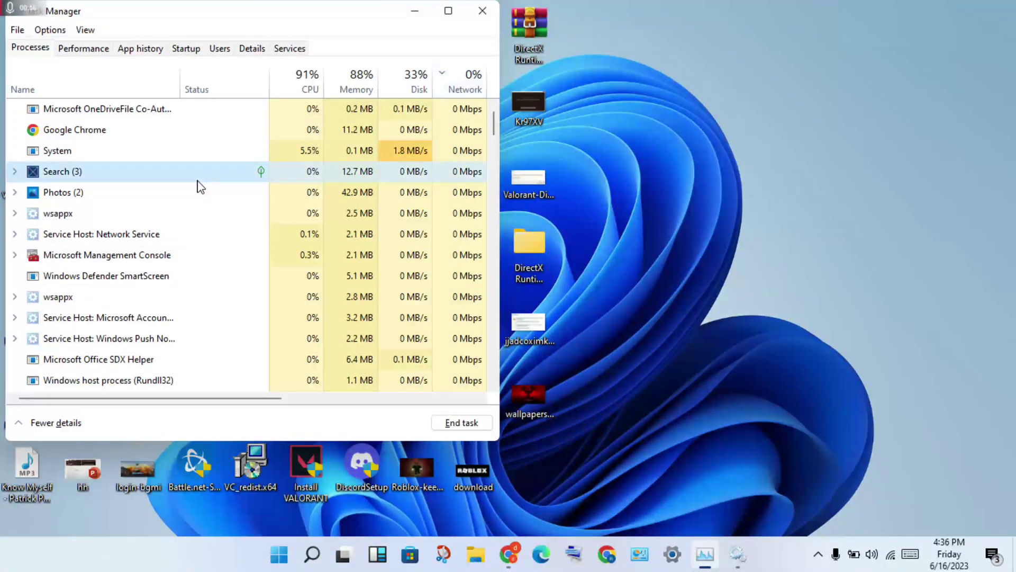
{"action": "right_click", "coordinate": [198, 181]}
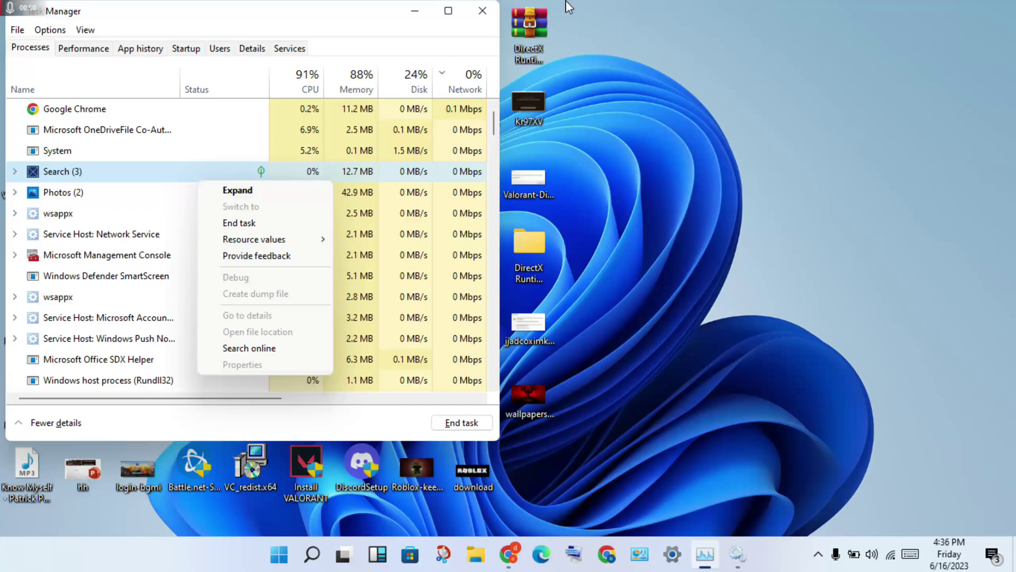
{"action": "left_click", "coordinate": [419, 11]}
{"action": "left_click", "coordinate": [418, 10]}
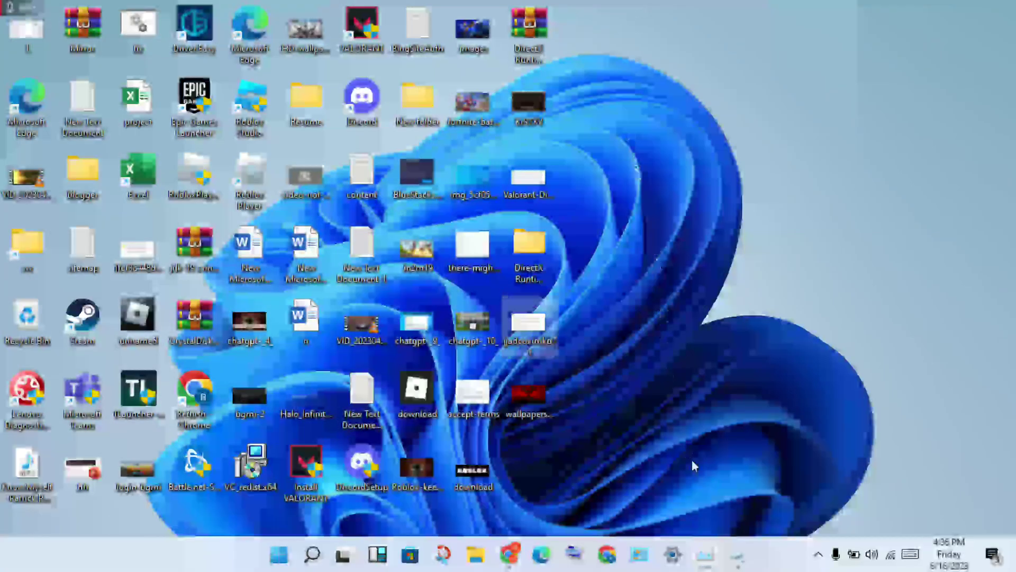
Open Services, find the vgc service down the list, and bring up its context menu
{"action": "left_click", "coordinate": [737, 556]}
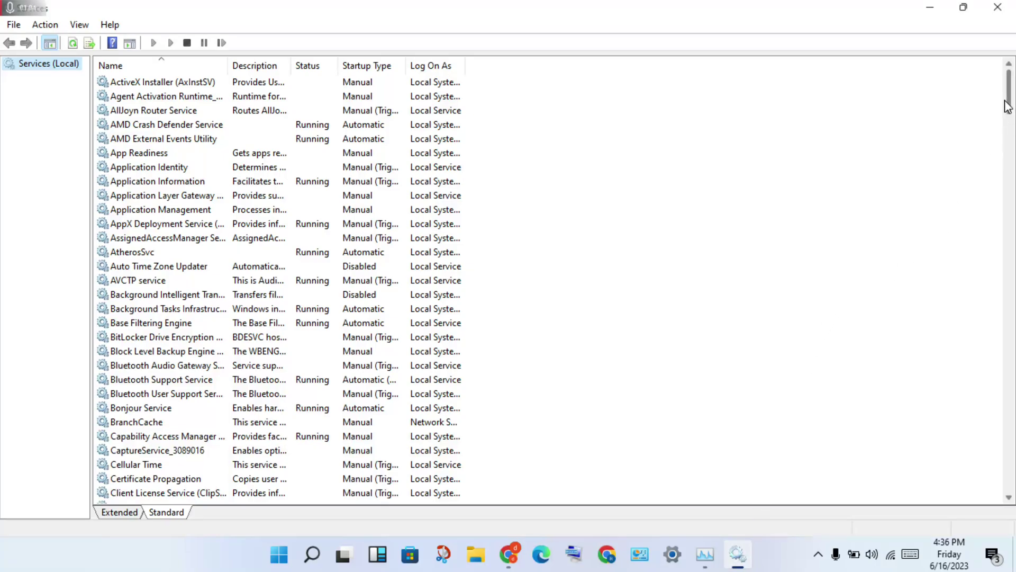
{"action": "scroll", "coordinate": [1009, 105], "scroll_direction": "down", "scroll_amount": 6}
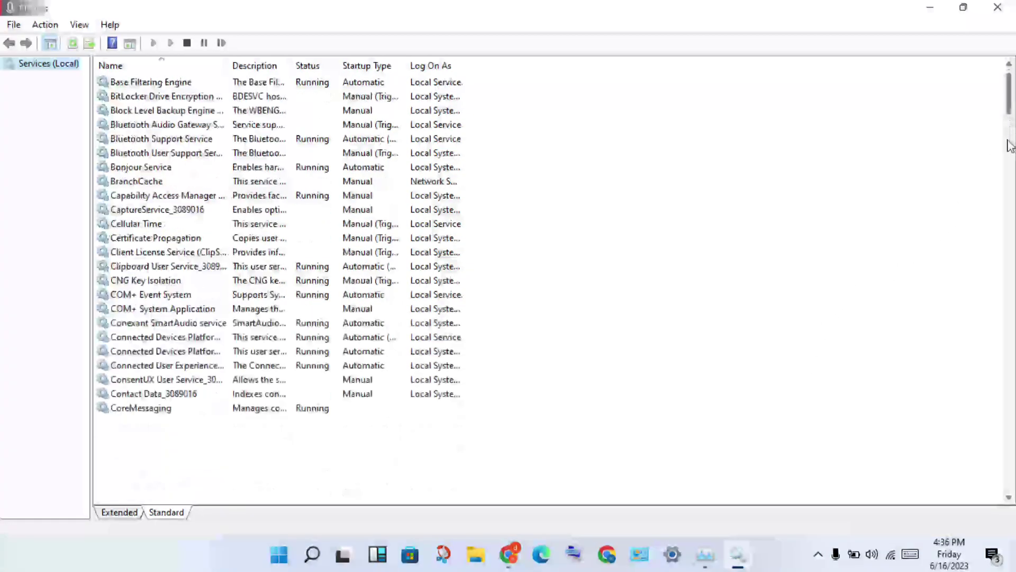
{"action": "scroll", "coordinate": [1007, 192], "scroll_direction": "down", "scroll_amount": 12}
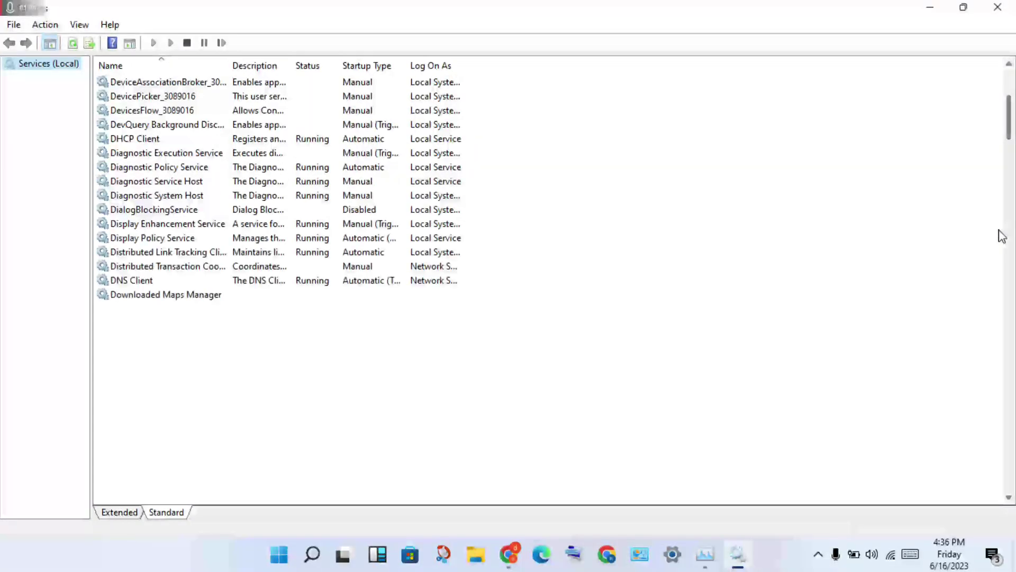
{"action": "scroll", "coordinate": [1003, 244], "scroll_direction": "down", "scroll_amount": 18}
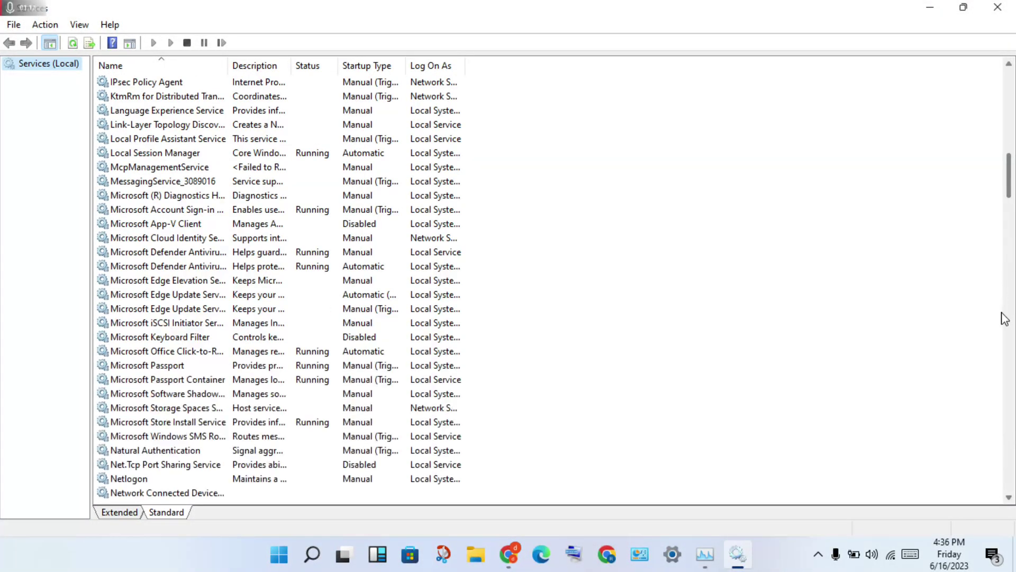
{"action": "scroll", "coordinate": [999, 330], "scroll_direction": "down", "scroll_amount": 18}
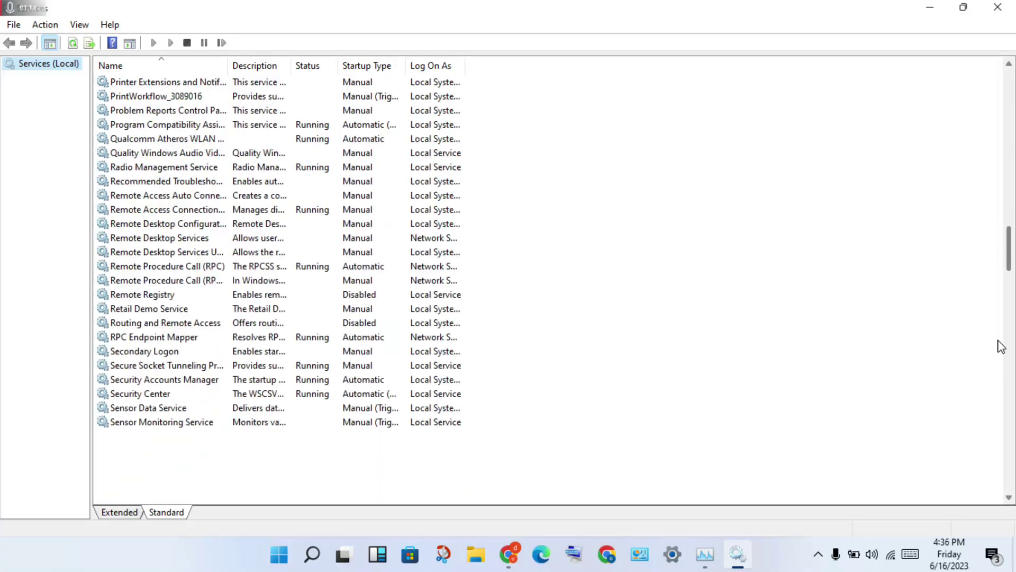
{"action": "scroll", "coordinate": [1003, 360], "scroll_direction": "down", "scroll_amount": 6}
{"action": "scroll", "coordinate": [1006, 378], "scroll_direction": "down", "scroll_amount": 7}
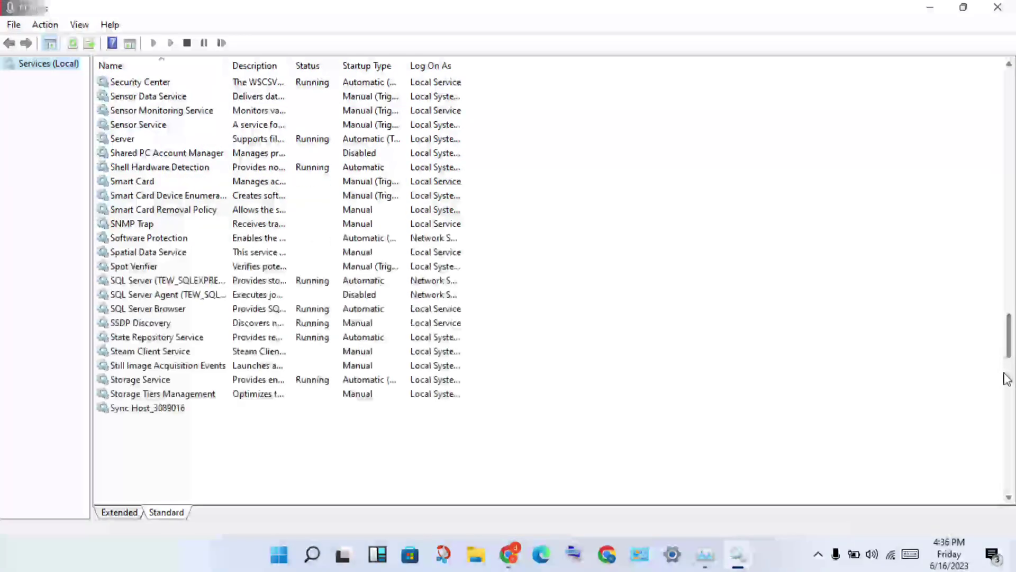
{"action": "scroll", "coordinate": [1009, 397], "scroll_direction": "down", "scroll_amount": 8}
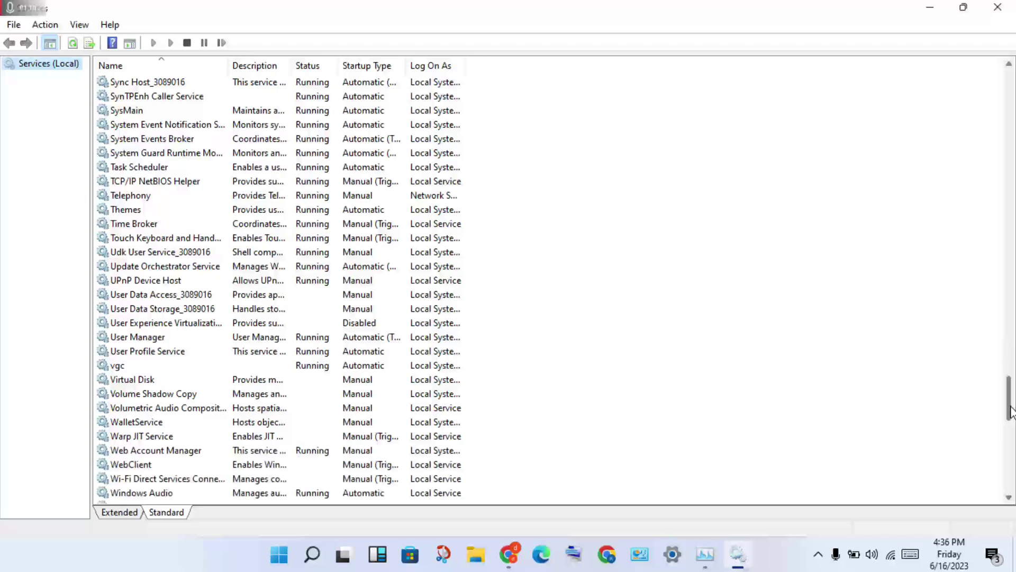
{"action": "left_click", "coordinate": [224, 367]}
{"action": "right_click", "coordinate": [224, 369]}
Set the vgc service's startup type to Automatic, apply it, and close its Properties
{"action": "left_click", "coordinate": [278, 336]}
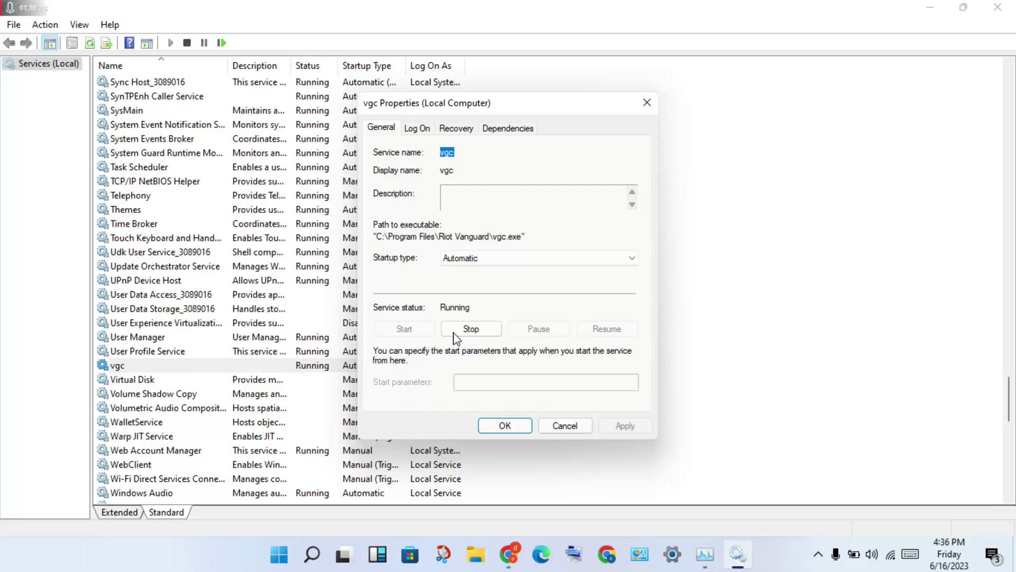
{"action": "left_click", "coordinate": [458, 259]}
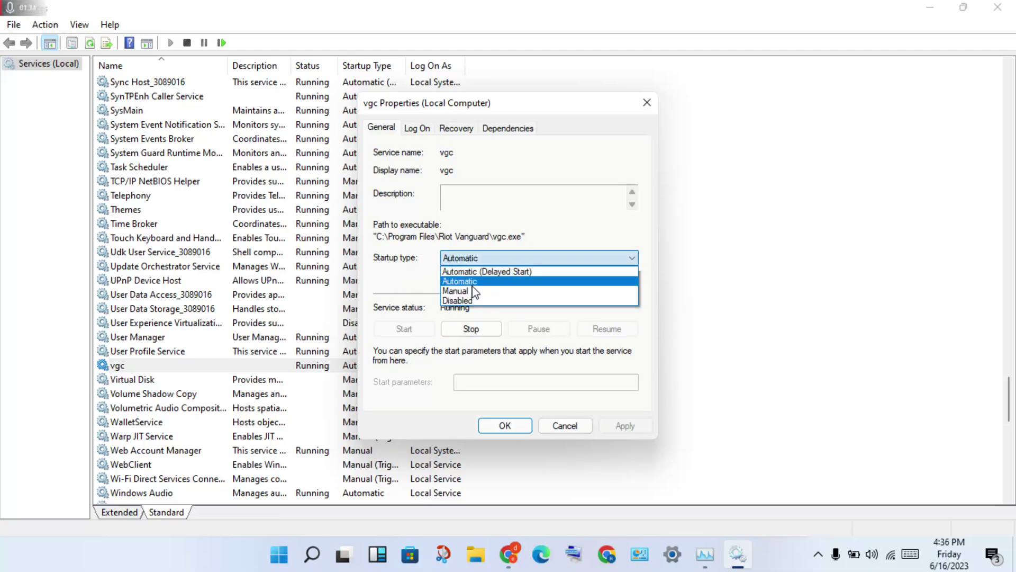
{"action": "left_click", "coordinate": [473, 286]}
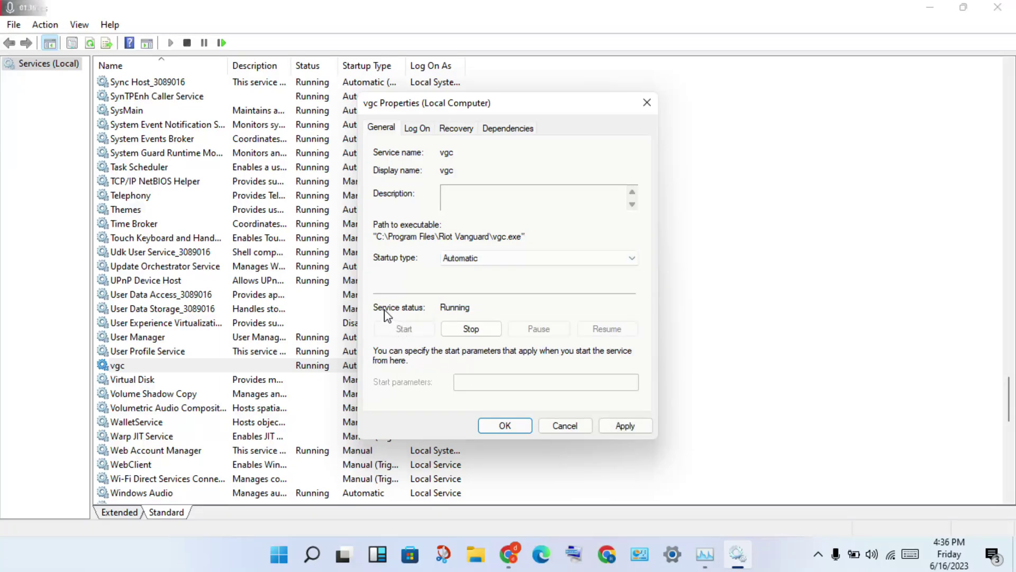
{"action": "left_click", "coordinate": [644, 431]}
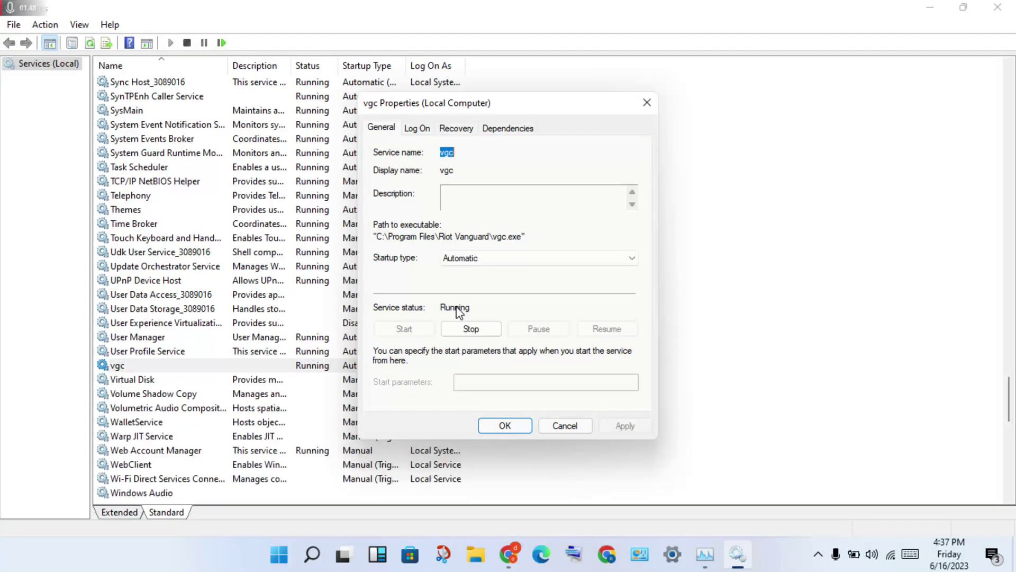
{"action": "left_click", "coordinate": [527, 425]}
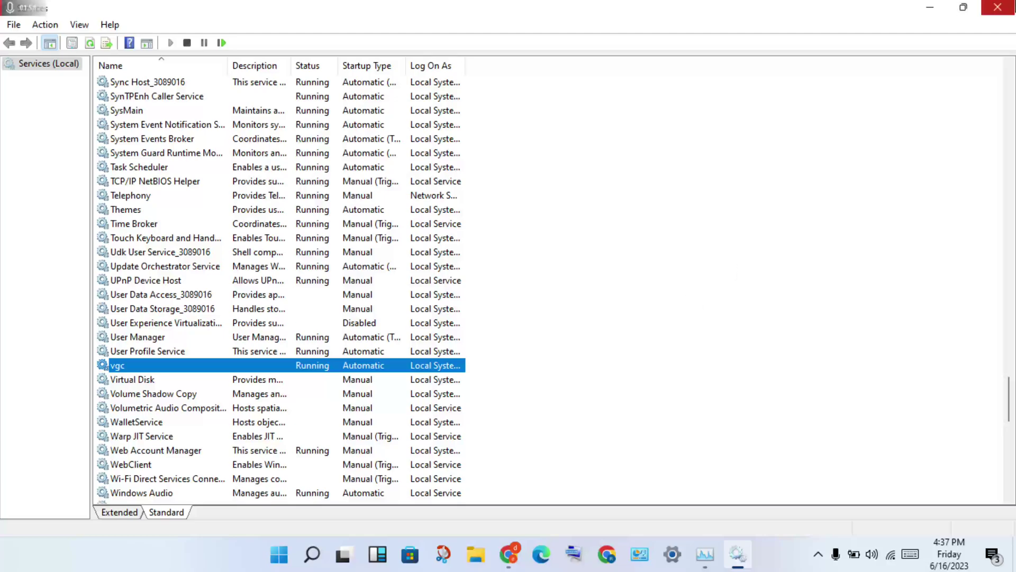
Close Services and open Control Panel from the taskbar to its category home page
{"action": "left_click", "coordinate": [999, 7]}
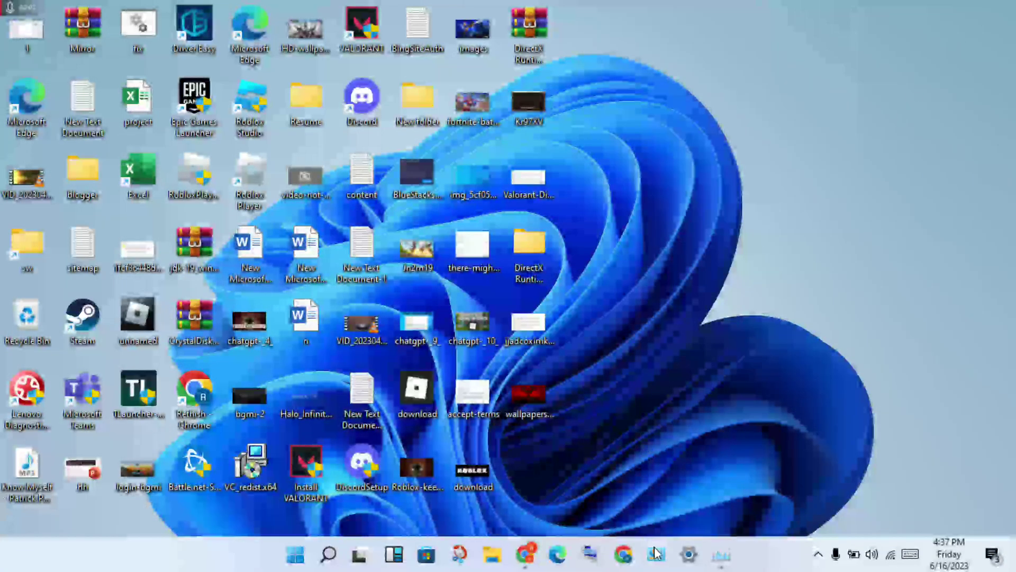
{"action": "left_click", "coordinate": [658, 558]}
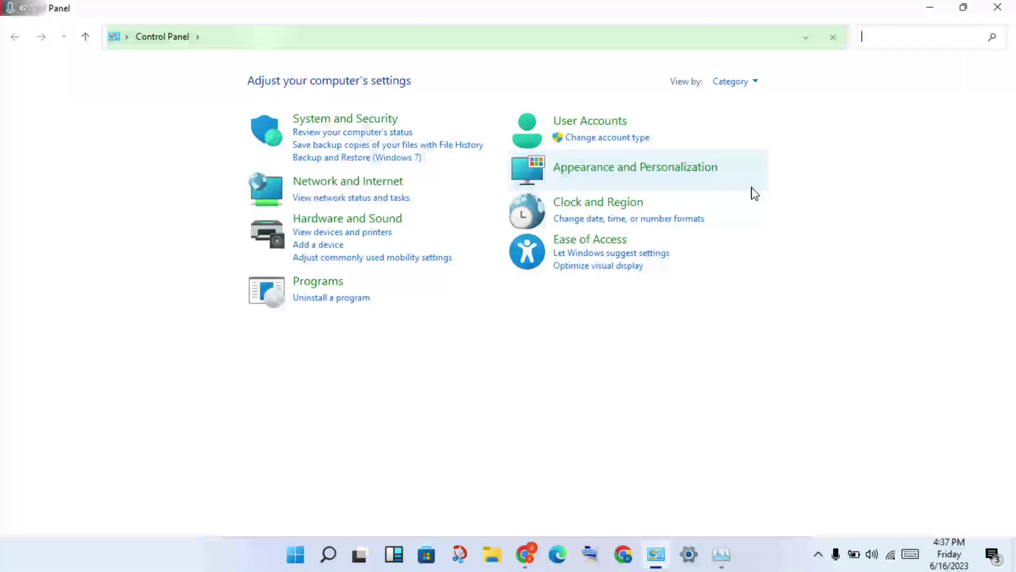
{"action": "left_click", "coordinate": [307, 301]}
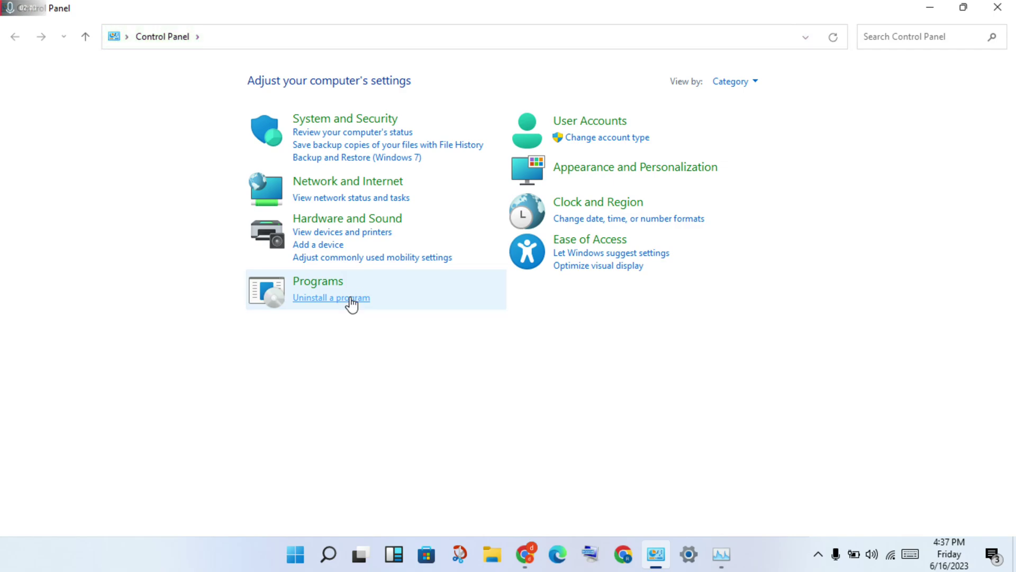
Uninstall Riot Vanguard from Programs and Features, then close that window
{"action": "left_click", "coordinate": [351, 299]}
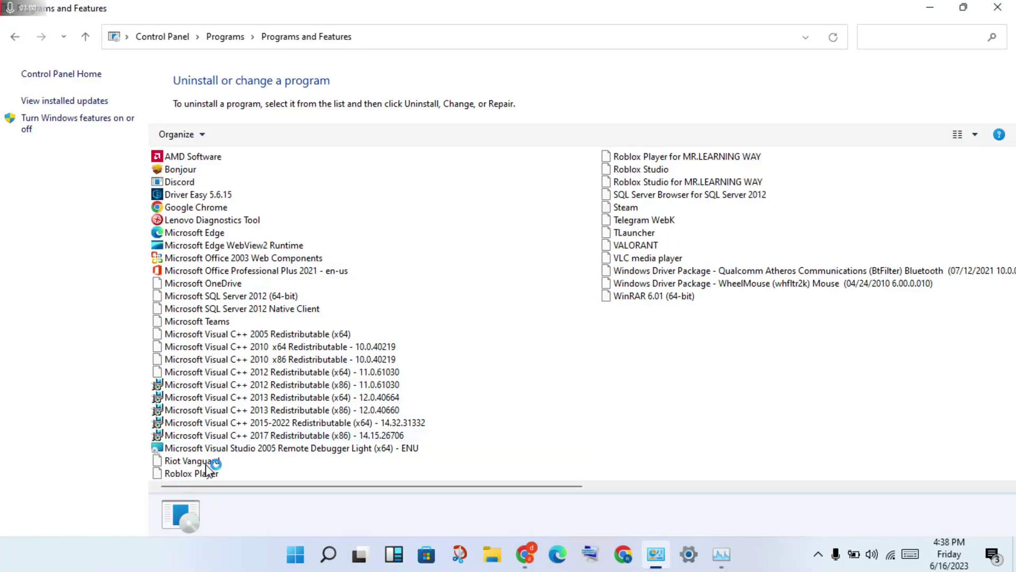
{"action": "left_click", "coordinate": [220, 472]}
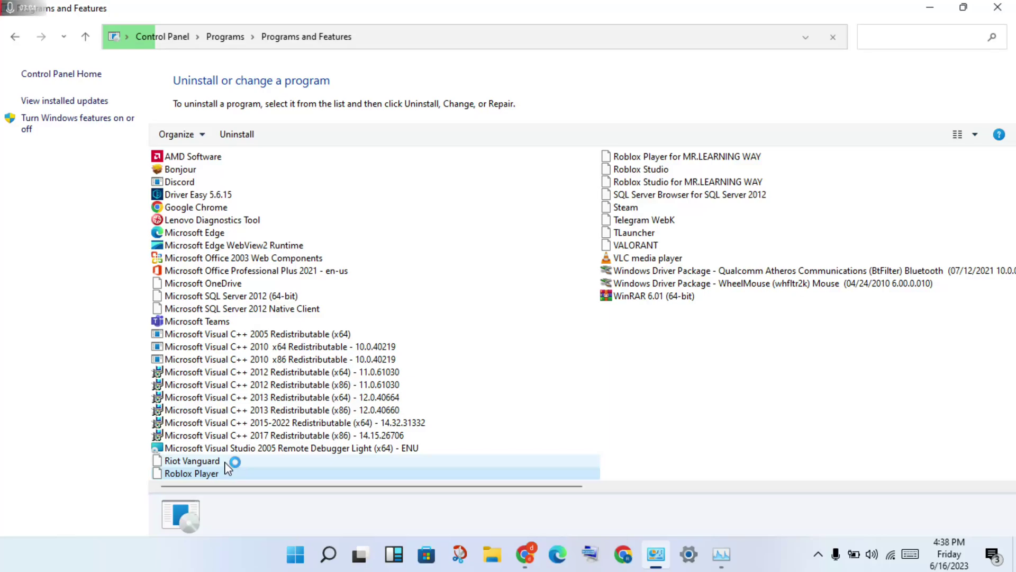
{"action": "left_click", "coordinate": [226, 462]}
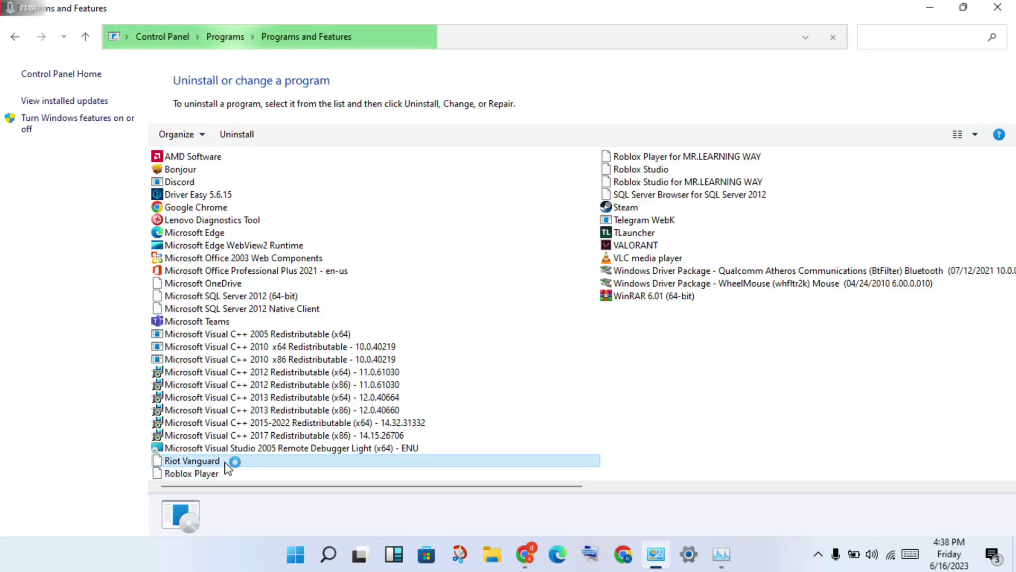
{"action": "right_click", "coordinate": [225, 462]}
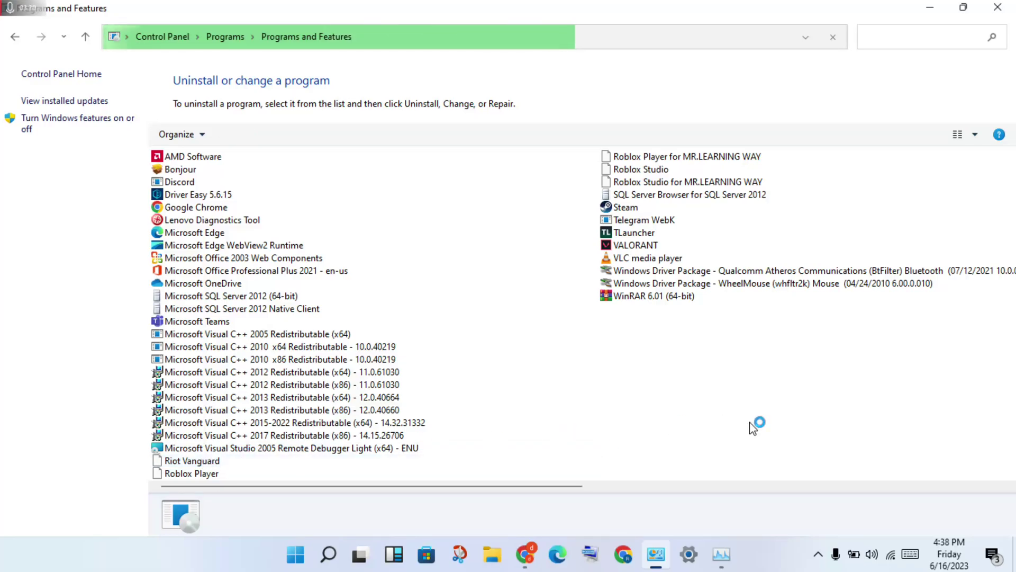
{"action": "left_click", "coordinate": [998, 8]}
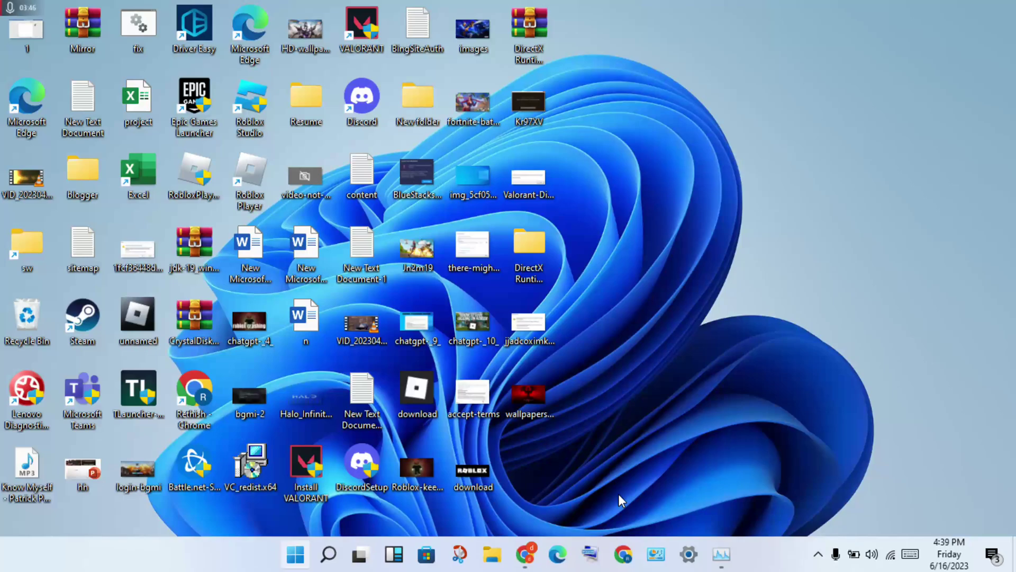
Open the Start menu with the Windows key
{"action": "key", "text": "super"}
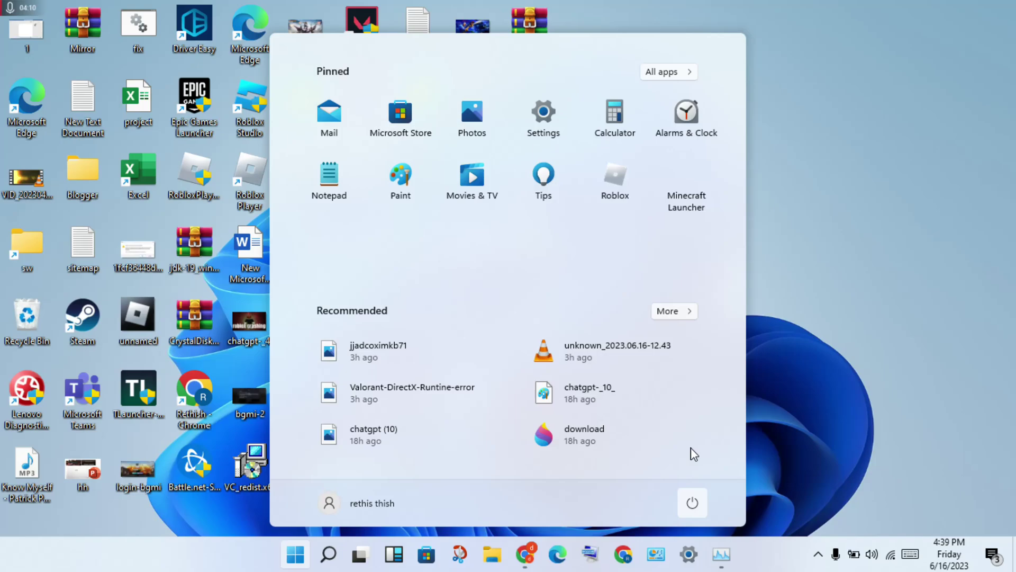
{"action": "key", "text": "Return"}
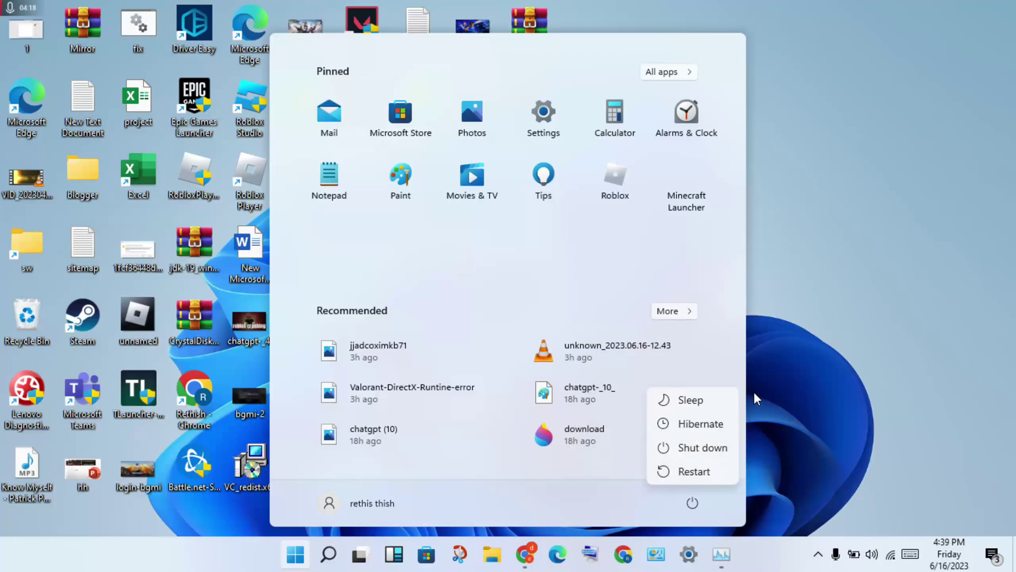
{"action": "key", "text": "Escape"}
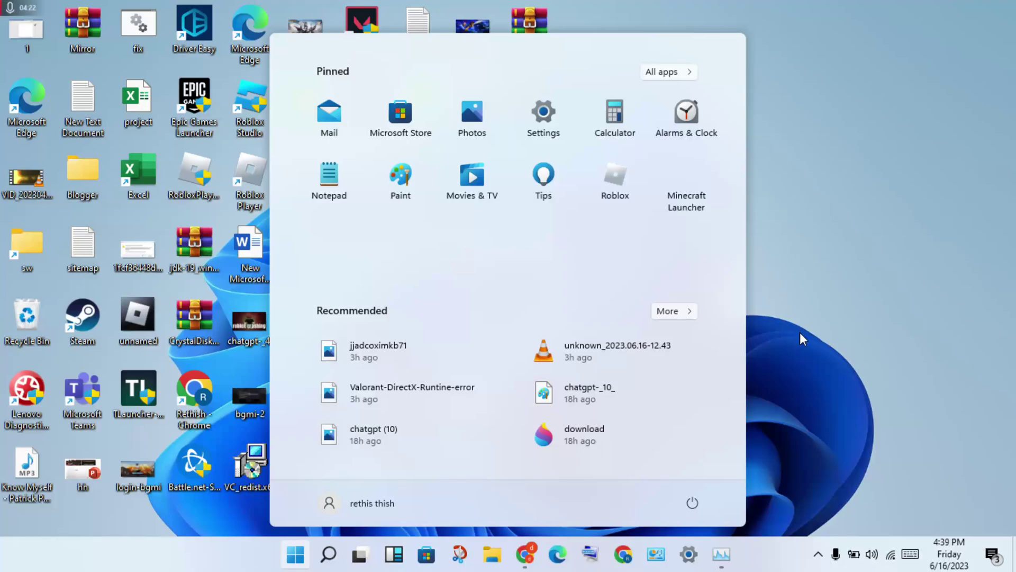
Dismiss the Start menu by clicking on the empty desktop
{"action": "left_click", "coordinate": [833, 199]}
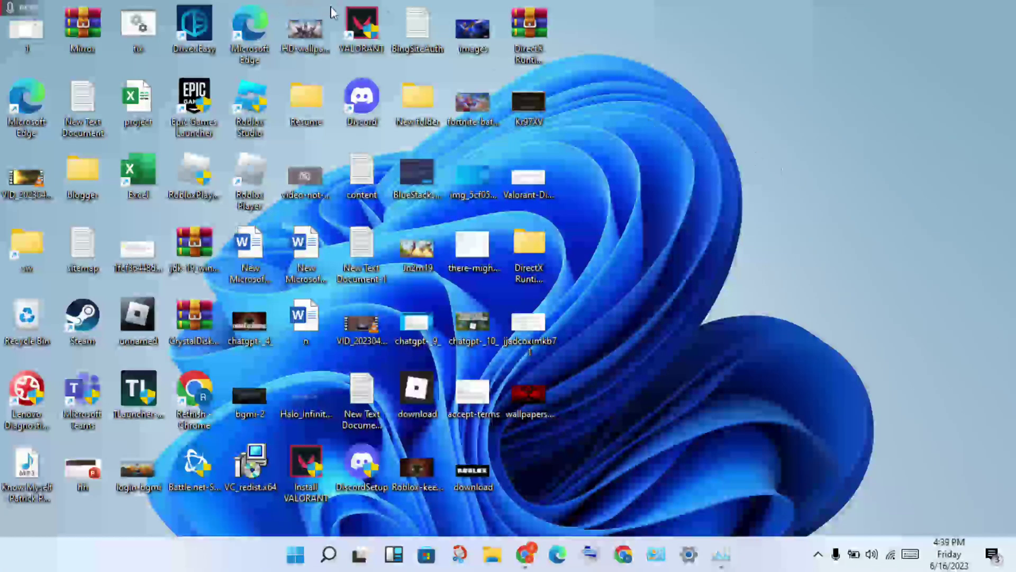